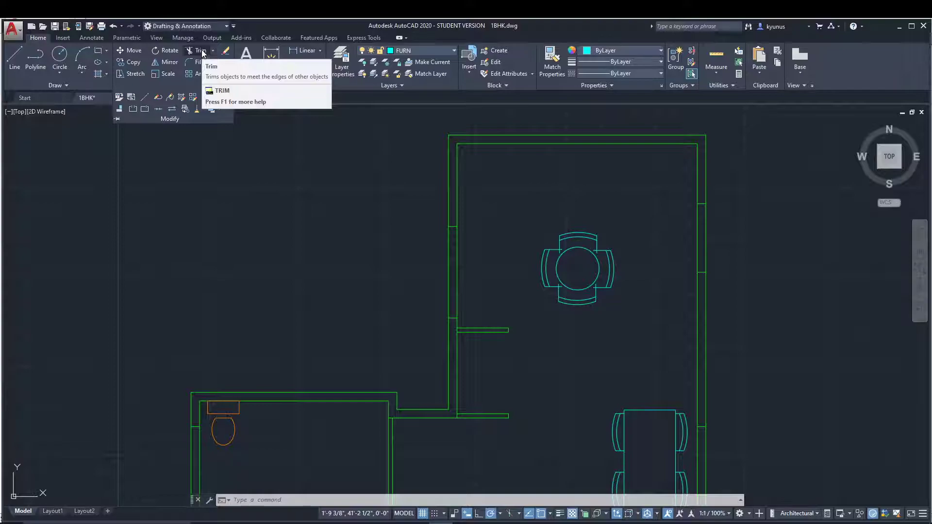
left_click(213, 50)
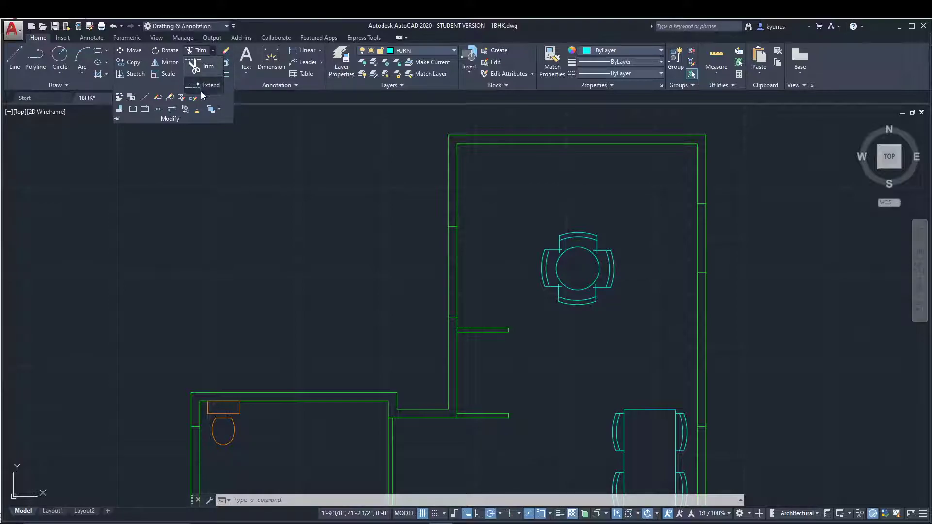
left_click(210, 66)
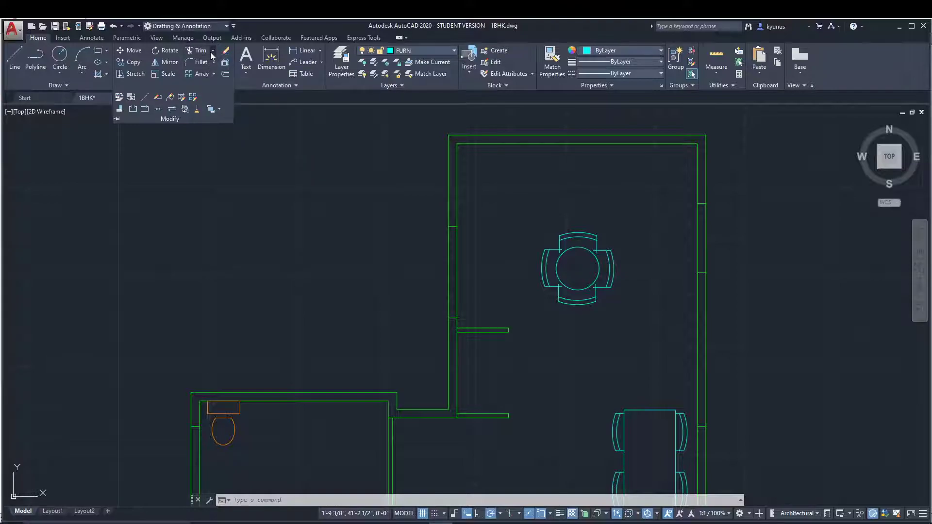
scroll(554, 313, "down", 2)
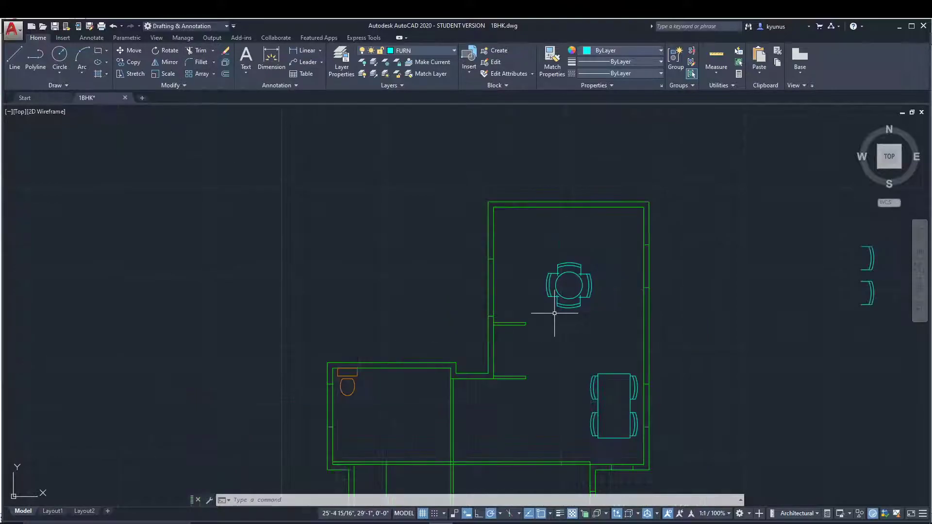
mouse_move(547, 327)
middle_mouse_down()
mouse_move(537, 244)
mouse_move(536, 257)
middle_mouse_up()
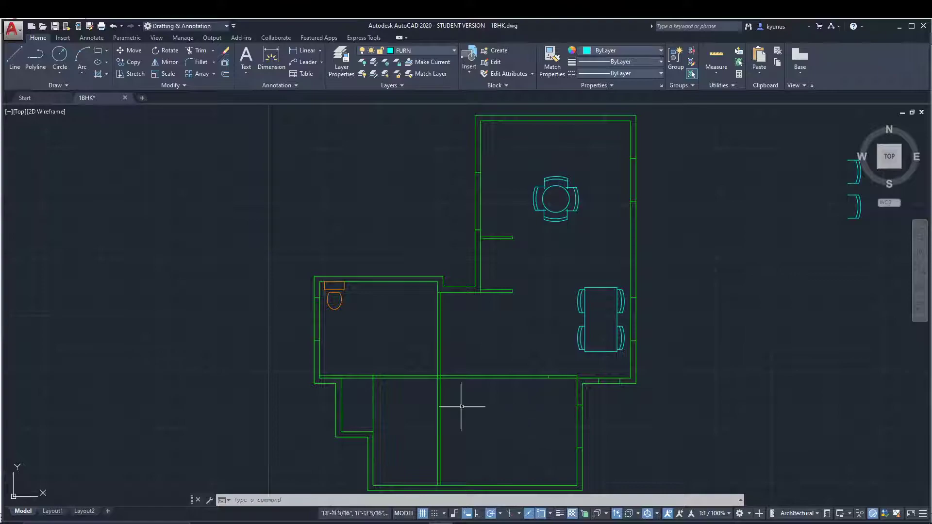
left_click(199, 50)
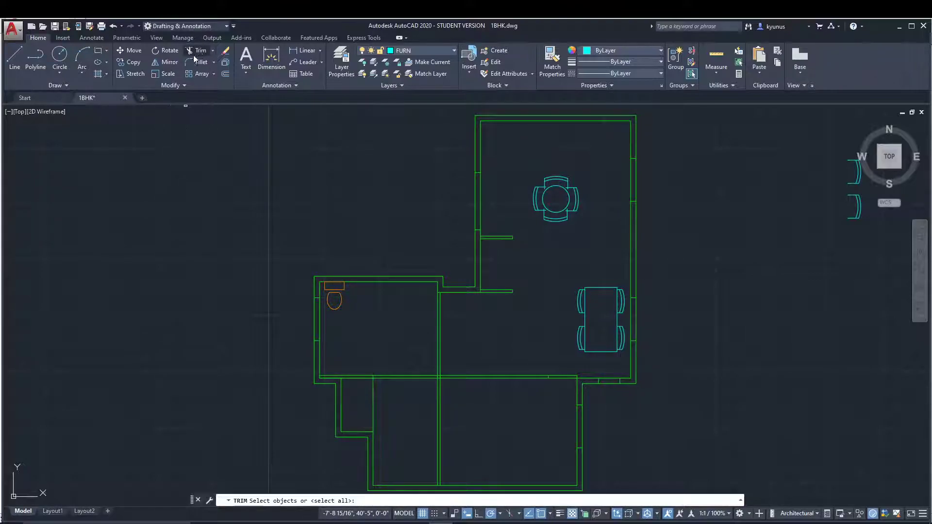
key("Escape")
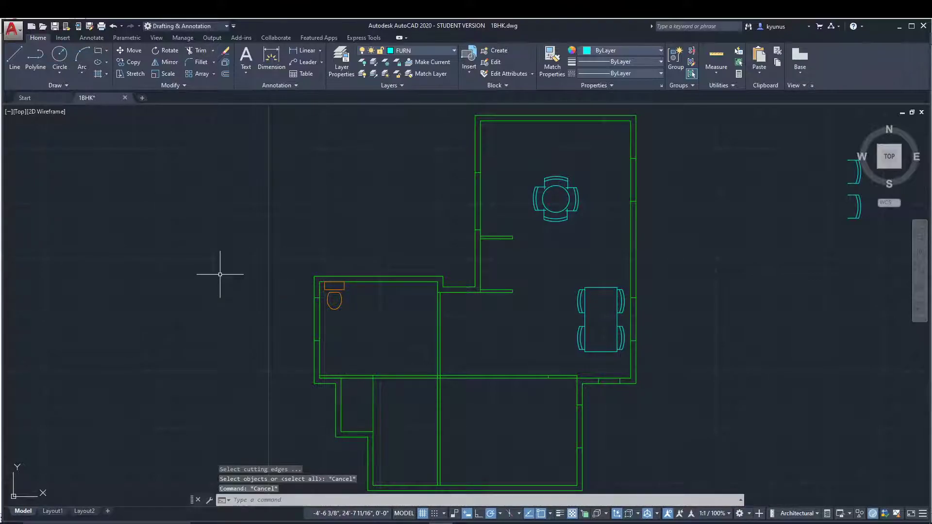
Trim both wall lines out of the opening in the upper room's west wall, using all objects as cutting edges
type("TR")
key("Return")
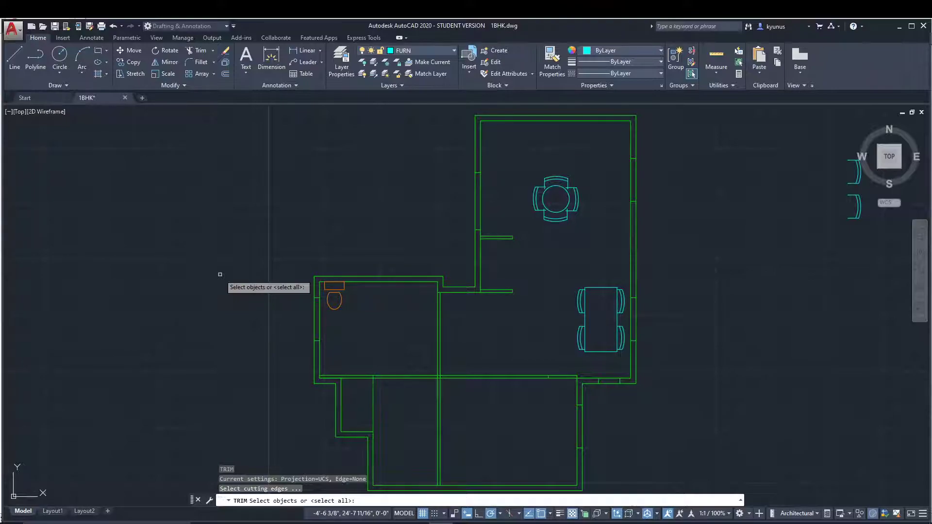
key("Return")
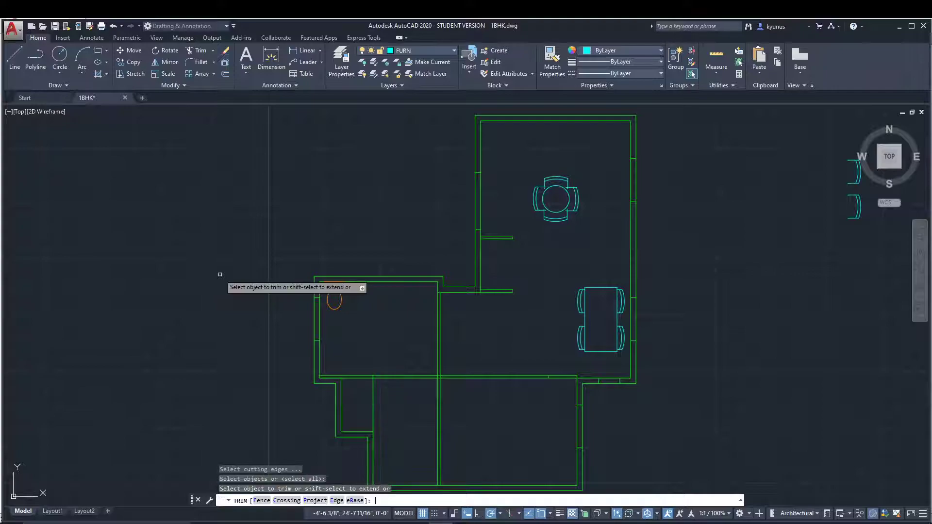
left_click(451, 208)
left_click(494, 205)
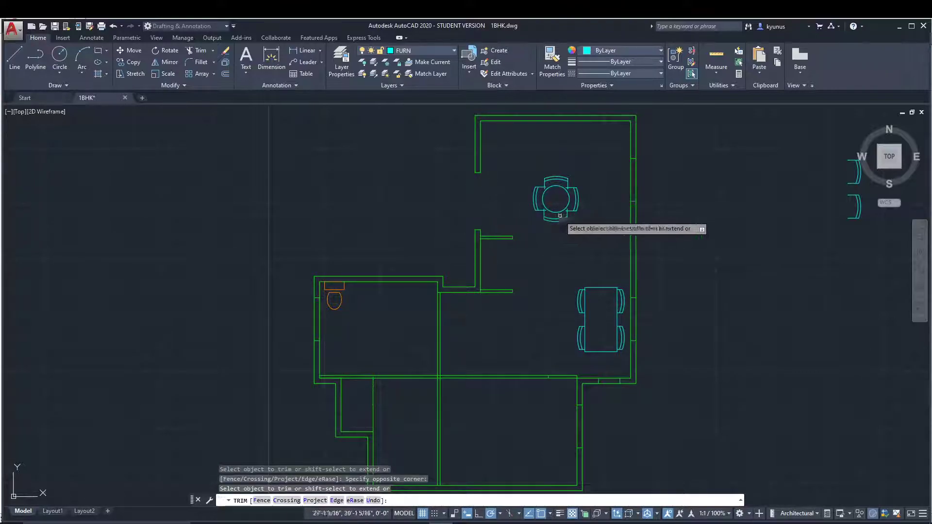
Trim the wall lines out of the two openings in the east exterior wall and the opening in the toilet room's west wall
left_click(662, 170)
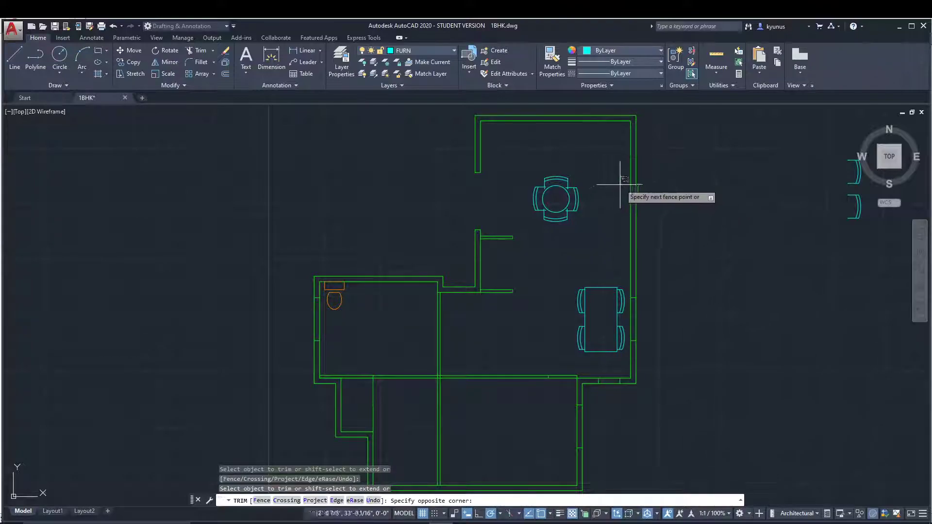
left_click(601, 192)
left_click(635, 180)
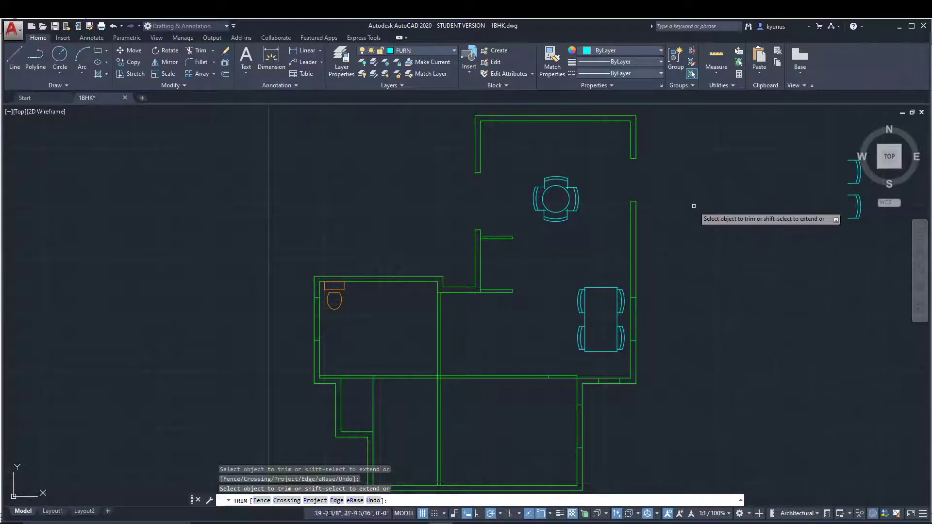
left_click(637, 317)
left_click(631, 316)
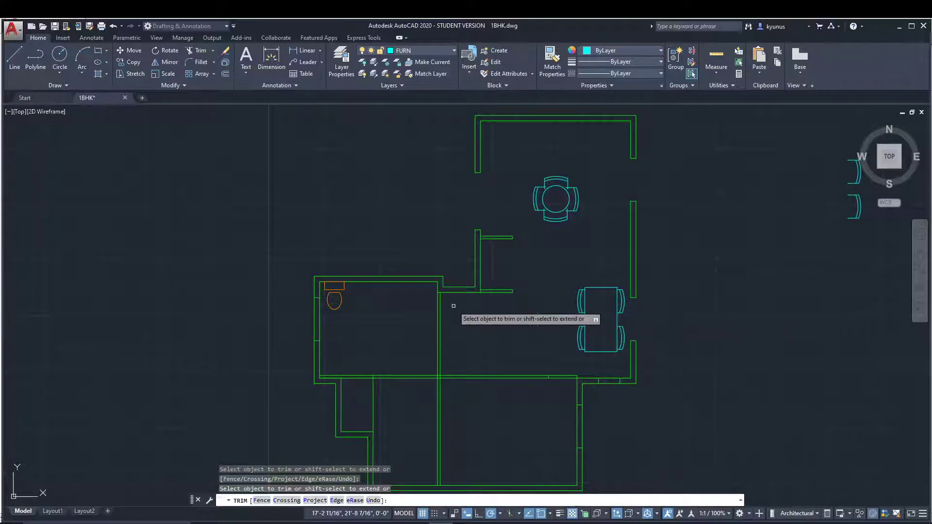
left_click(315, 312)
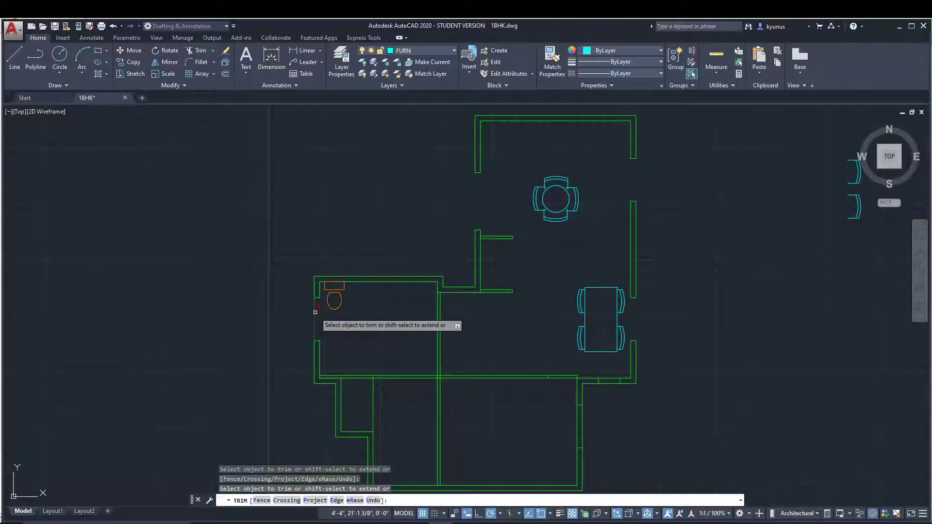
Trim the wall lines out of the door gap in the horizontal interior wall and the opening in the short exterior wall below the rectangular table
middle_click_drag(406, 335, 402, 292)
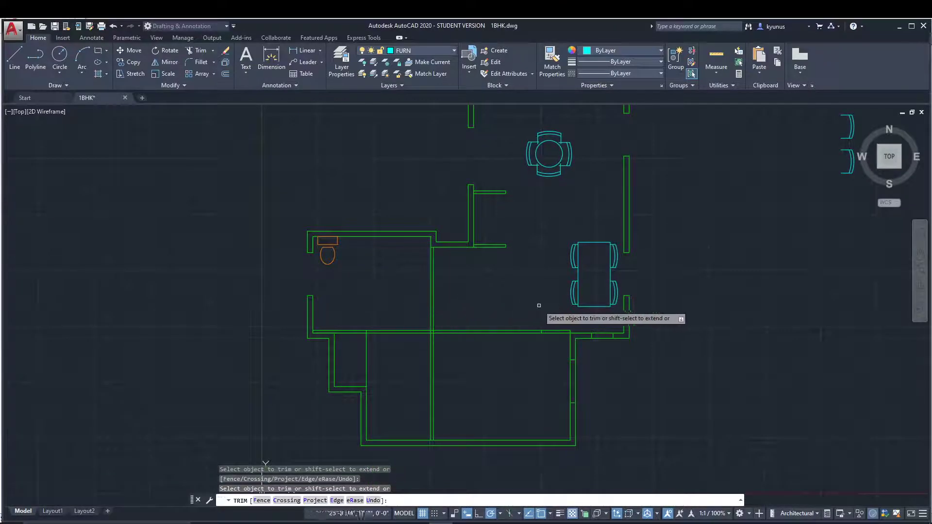
left_click(553, 316)
left_click(556, 340)
left_click(558, 343)
left_click(546, 360)
left_click(604, 362)
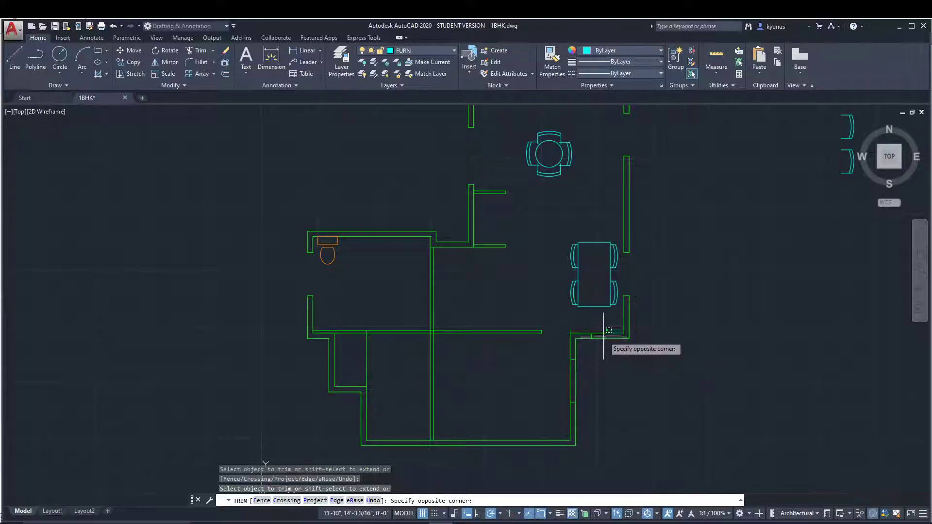
left_click(608, 331)
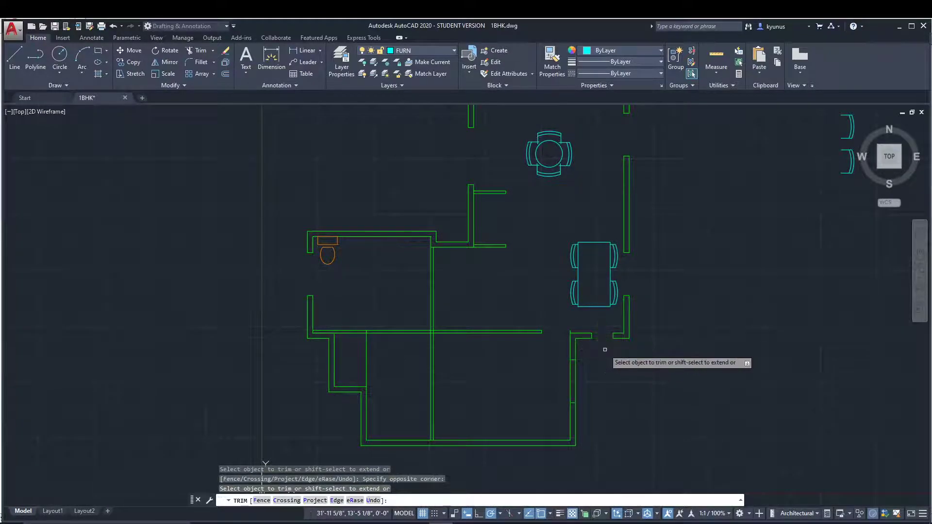
Trim both wall lines out of the opening in the lower room's east wall
left_click(595, 377)
left_click(550, 381)
left_click(559, 383)
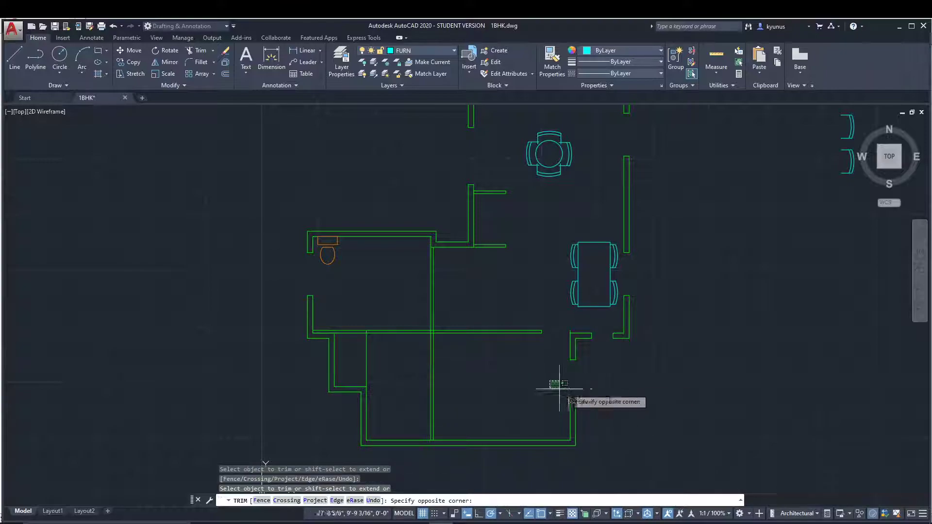
left_click(662, 378)
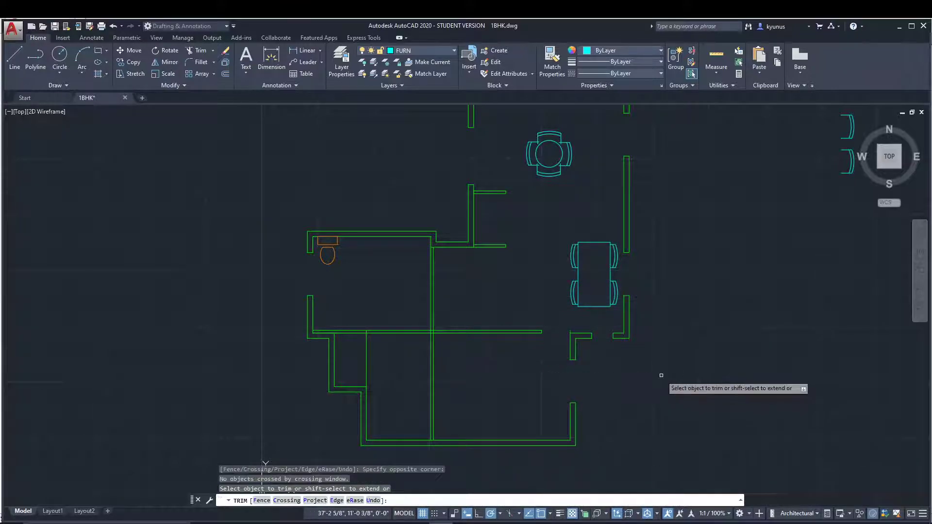
Try to trim the overlapping chair line ends at the upper-left of the round table
mouse_move(701, 265)
middle_mouse_down()
mouse_move(691, 316)
mouse_move(687, 287)
mouse_move(685, 305)
middle_mouse_up()
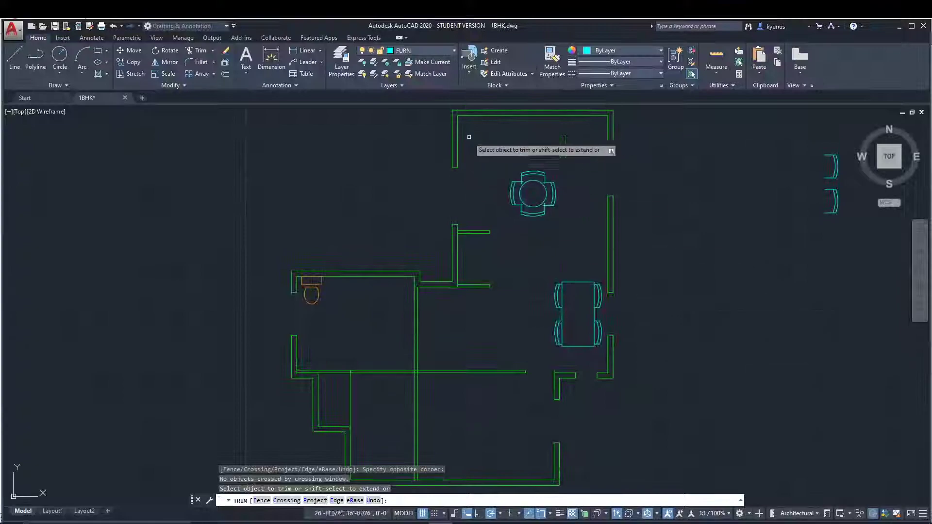
scroll(529, 187, "up", 8)
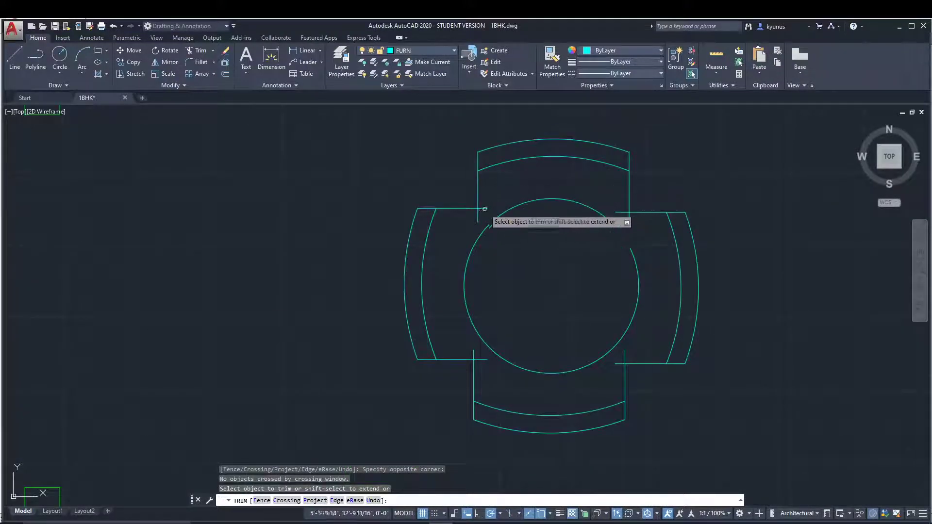
left_click(483, 207)
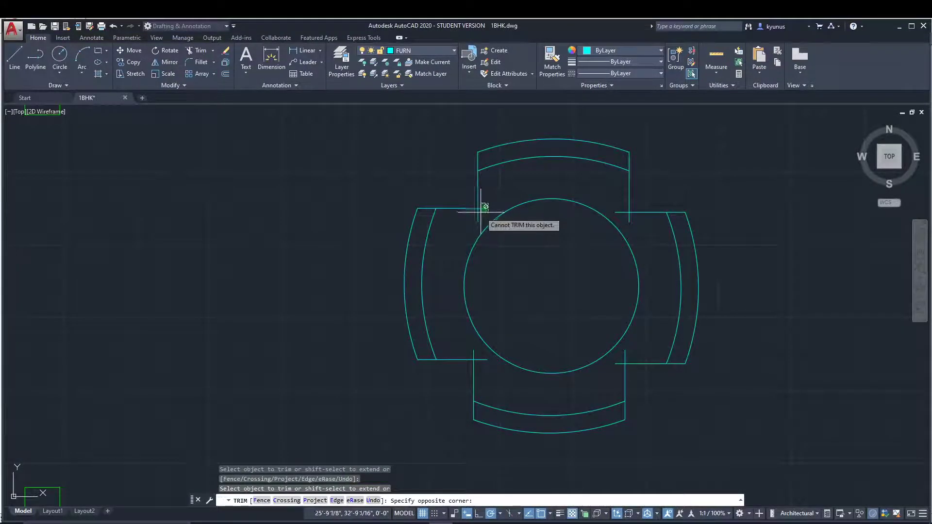
left_click(482, 206)
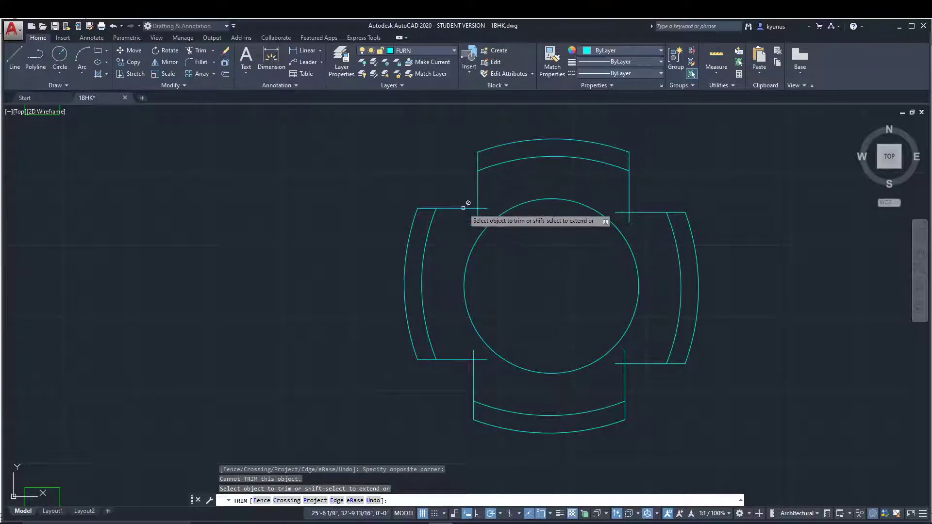
scroll(640, 344, "up", 3)
scroll(631, 347, "down", 8)
scroll(620, 352, "down", 5)
middle_click_drag(608, 373, 564, 256)
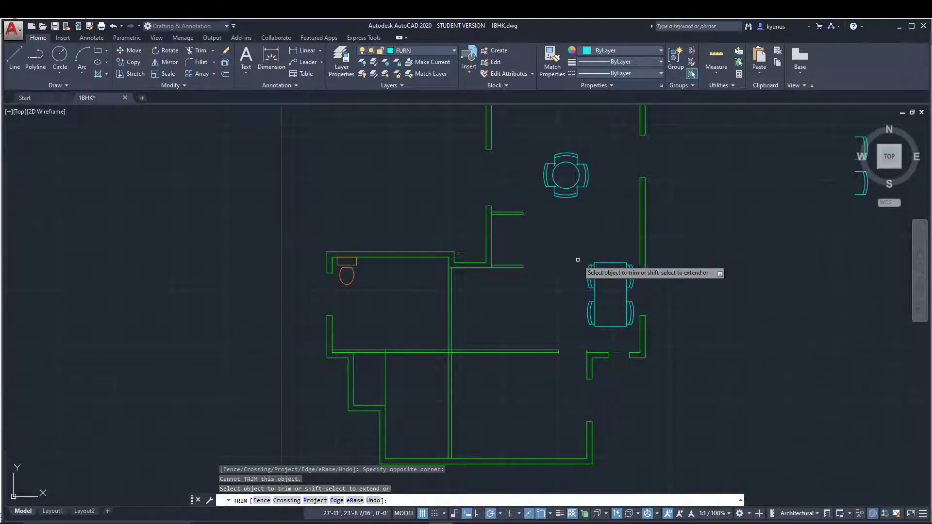
scroll(556, 228, "down", 2)
scroll(553, 231, "up", 3)
scroll(552, 229, "down", 1)
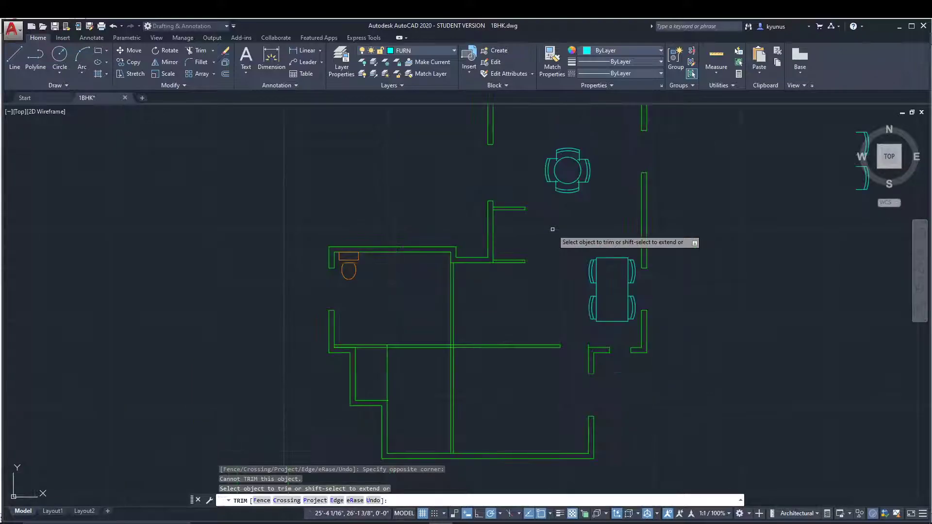
middle_click_drag(549, 252, 554, 286)
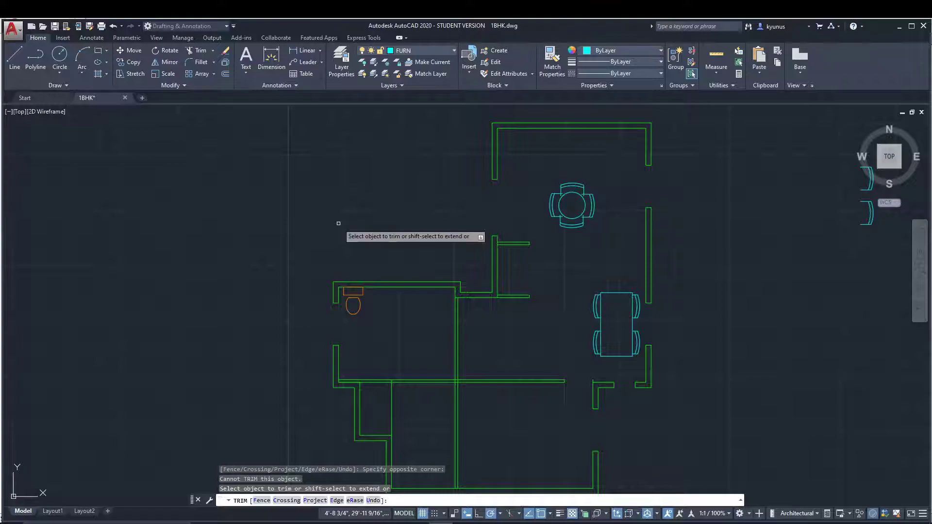
key("Escape")
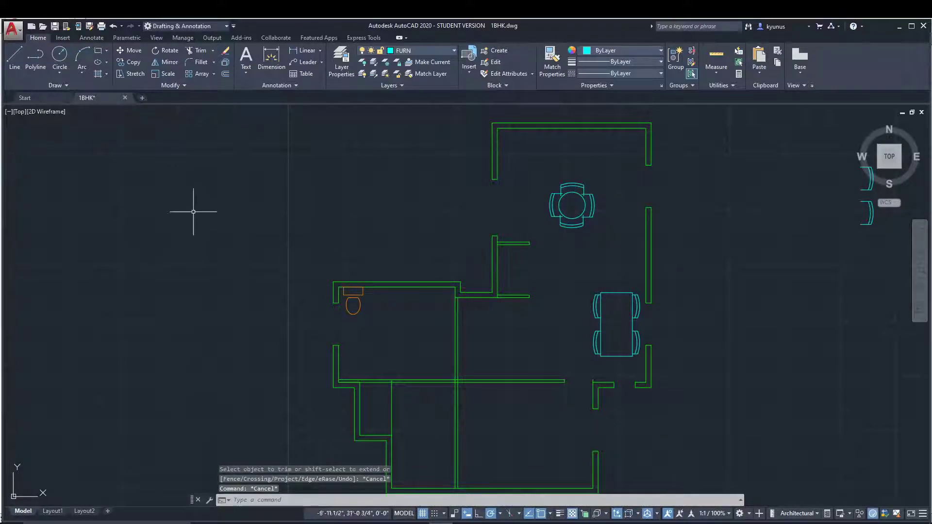
Extend the wall lines across the openings in the upper room's west and east walls, using all objects as boundary edges
left_click(212, 51)
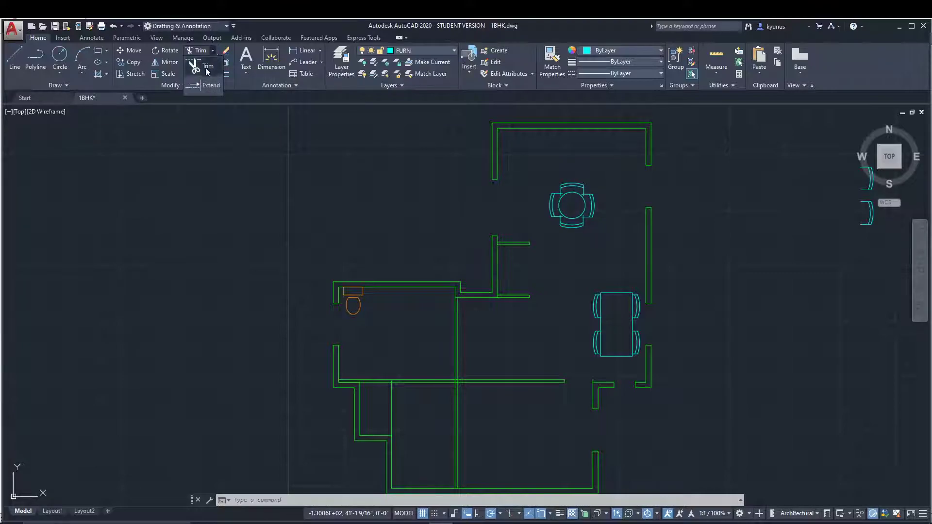
left_click(206, 87)
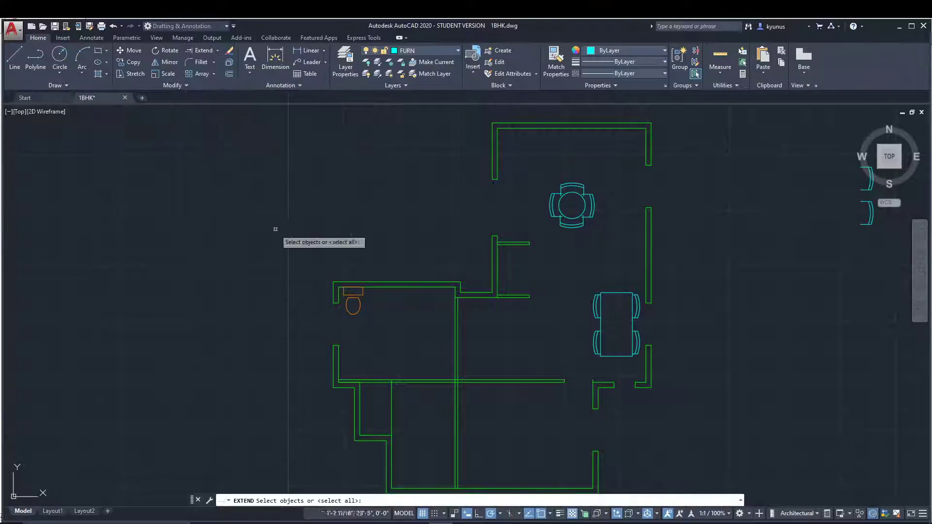
key("Return")
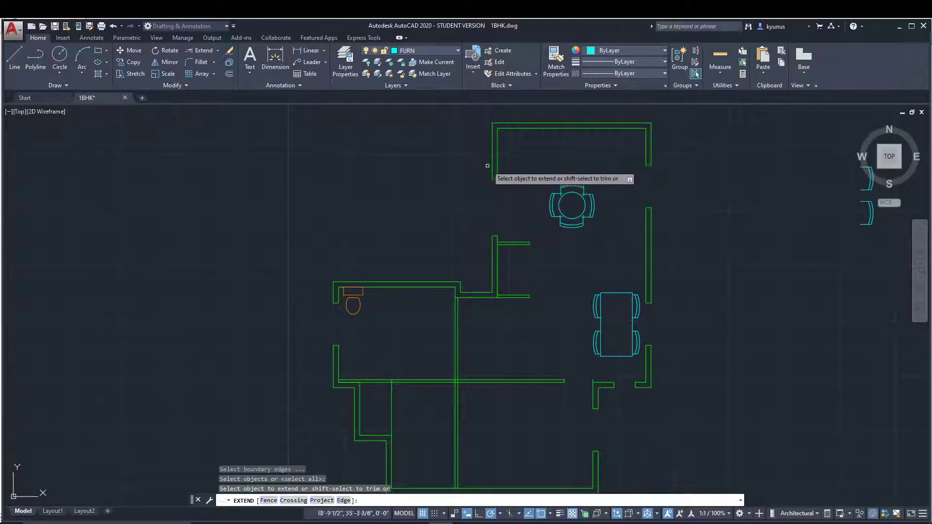
left_click(491, 156)
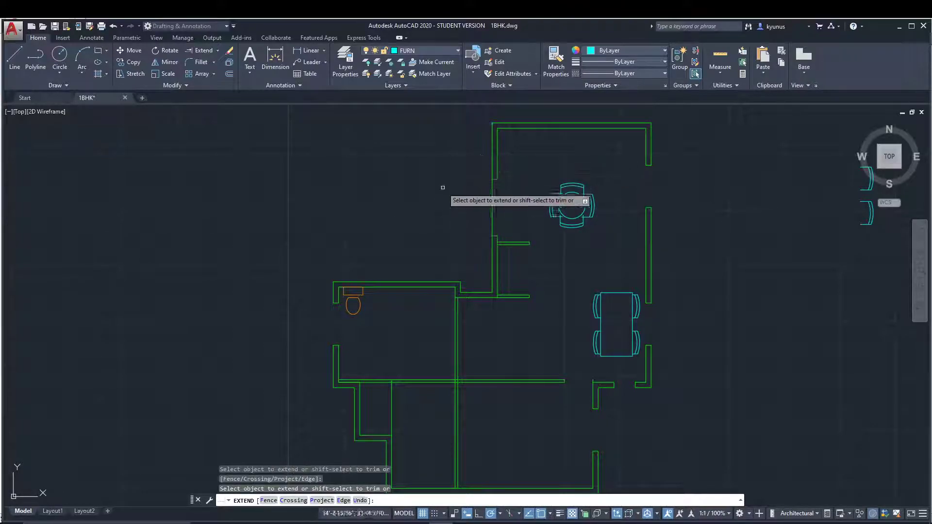
left_click(499, 162)
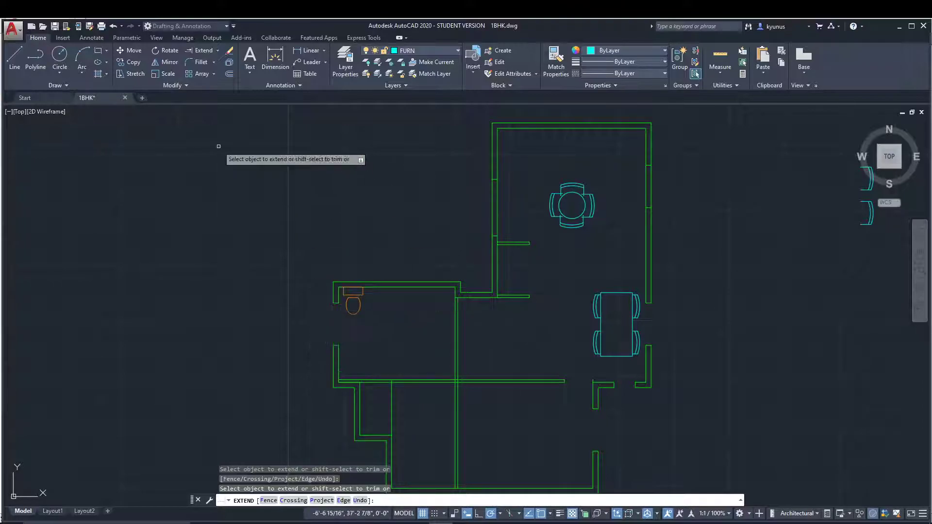
key("Escape")
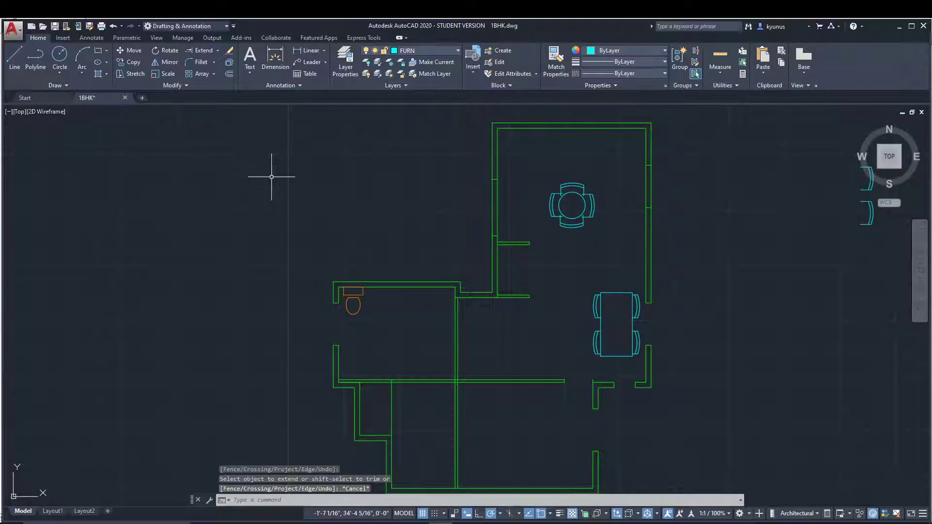
Trim the extended wall lines back out of the upper room's west and east openings, using all objects as cutting edges
left_click(217, 50)
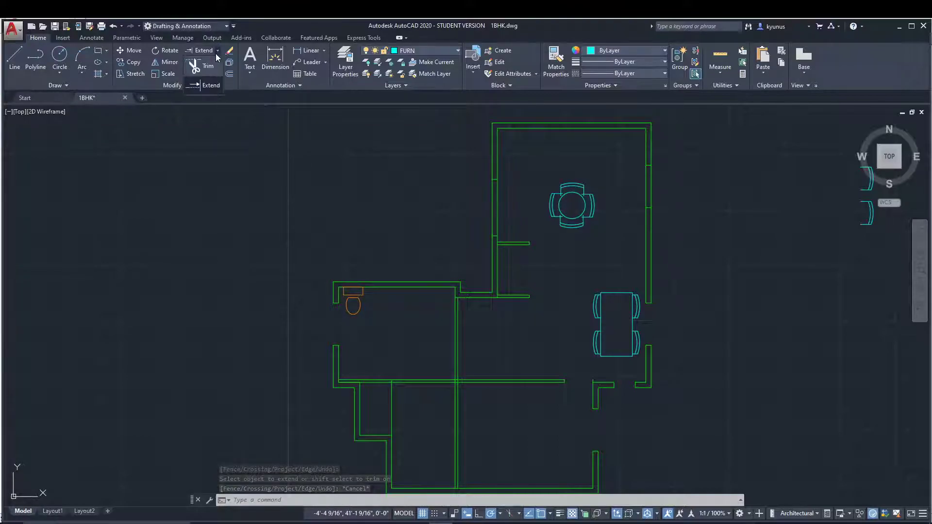
left_click(196, 65)
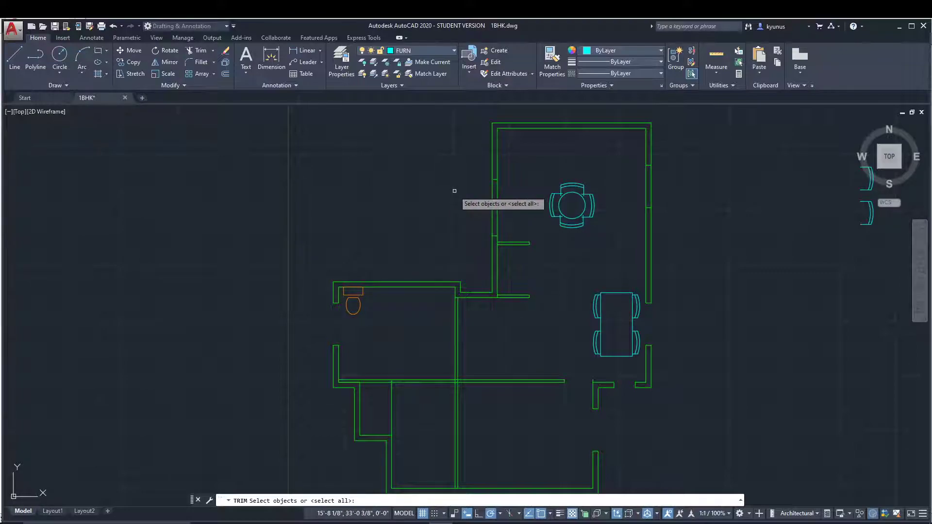
key("Return")
left_click_drag(459, 201, 507, 200)
left_click(506, 206)
left_click(507, 205)
left_click(626, 182)
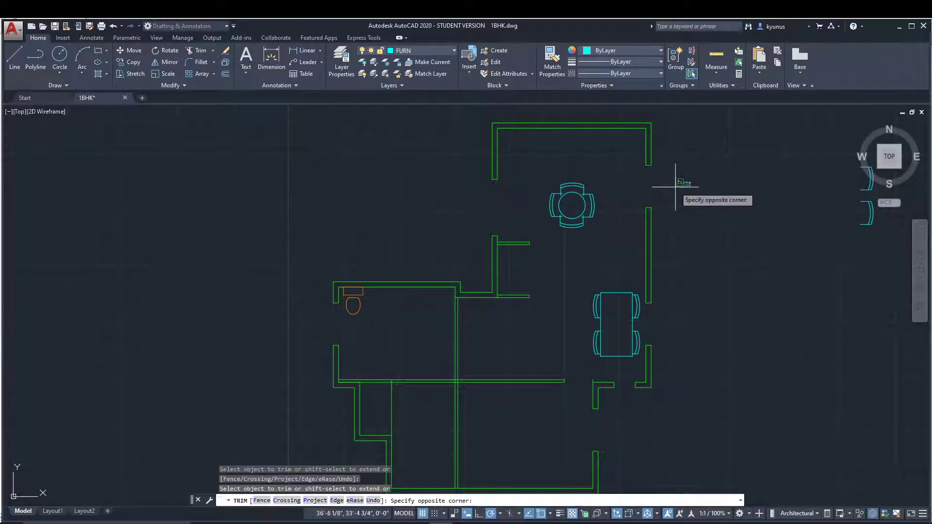
left_click(662, 156)
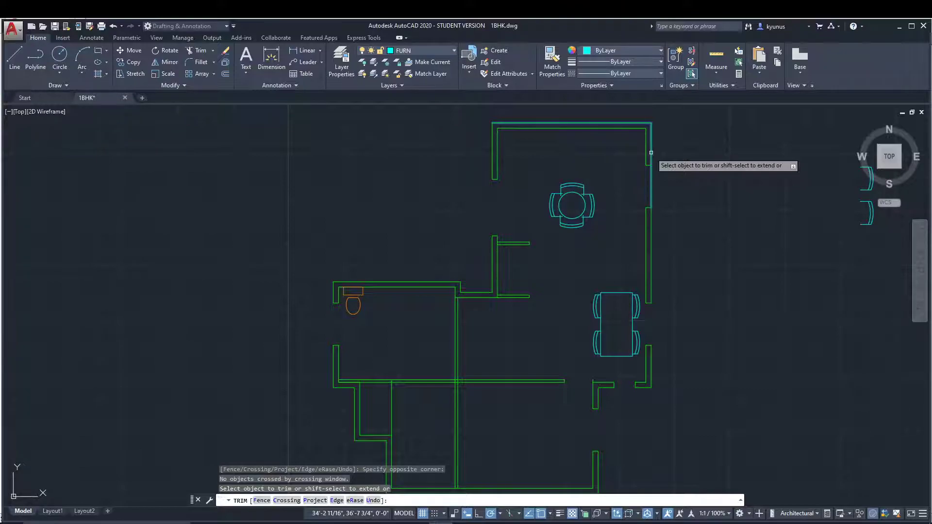
left_click(651, 152)
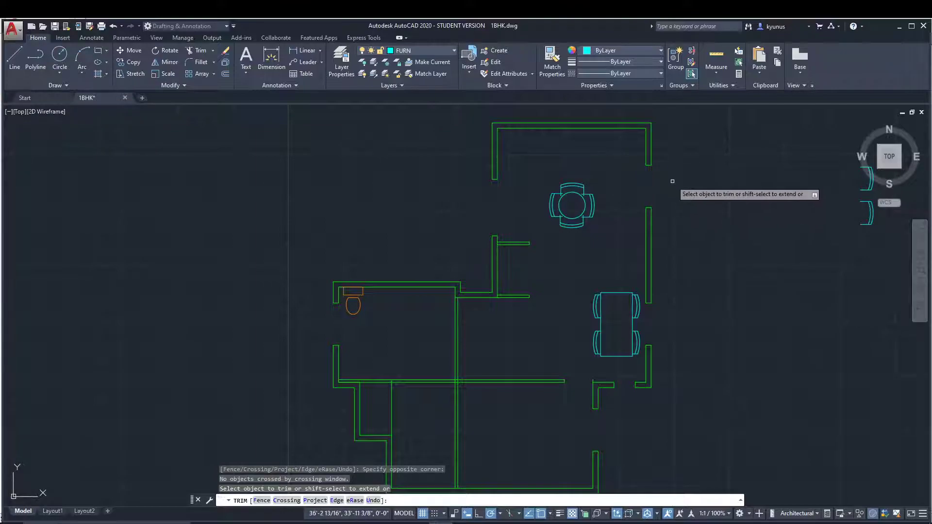
scroll(697, 274, "down", 3)
scroll(697, 275, "up", 3)
mouse_move(686, 299)
middle_mouse_down()
mouse_move(676, 265)
mouse_move(624, 278)
middle_mouse_up()
scroll(684, 286, "down", 2)
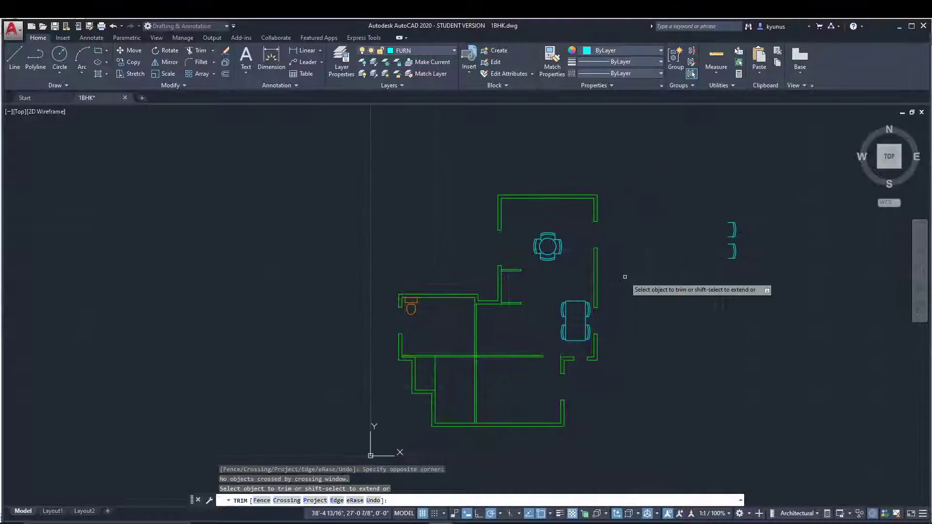
scroll(627, 290, "up", 2)
mouse_move(610, 311)
middle_mouse_down()
mouse_move(622, 278)
mouse_move(636, 288)
middle_mouse_up()
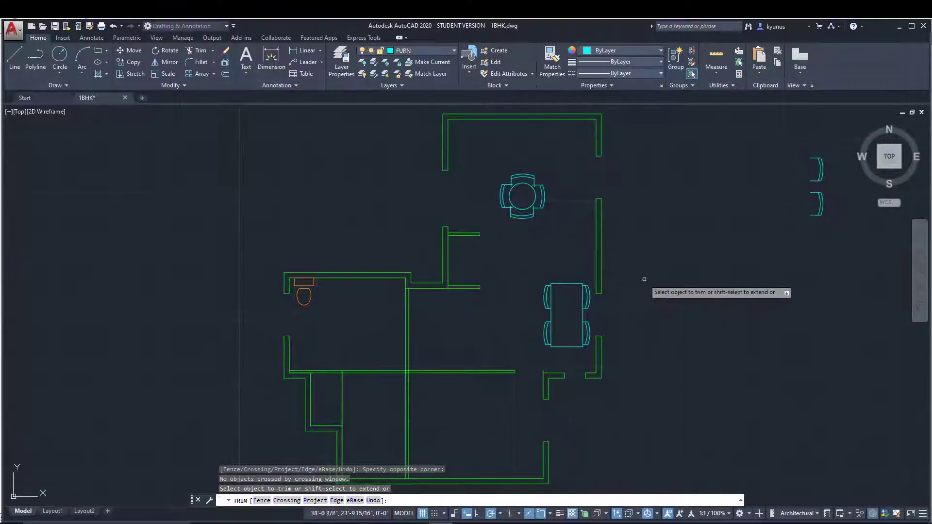